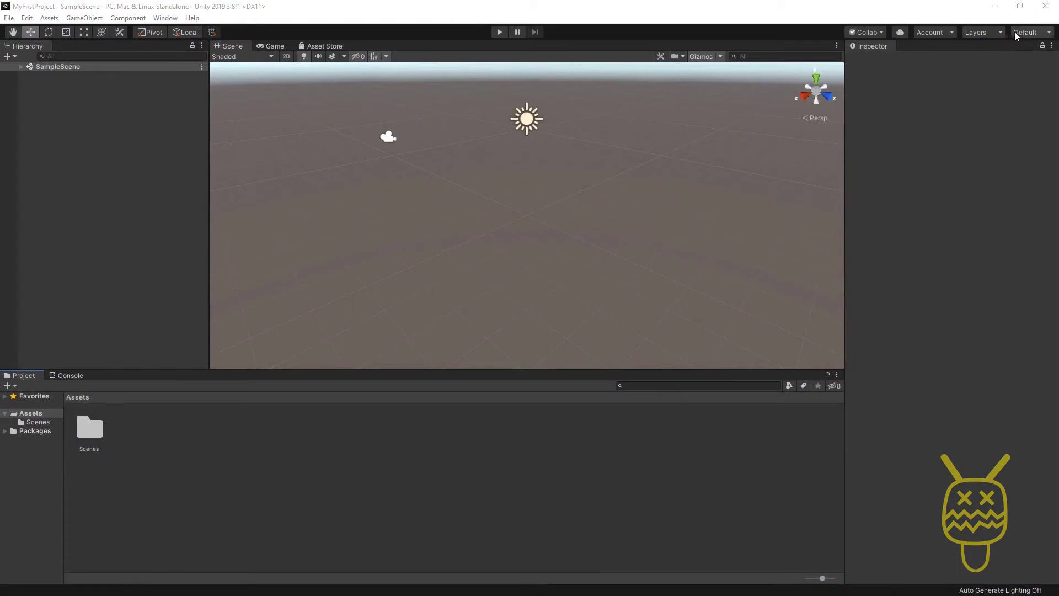
# - Check the saved layouts list, then trial-dock the Project panel left and return it beside the Console
pyautogui.click(1030, 34)
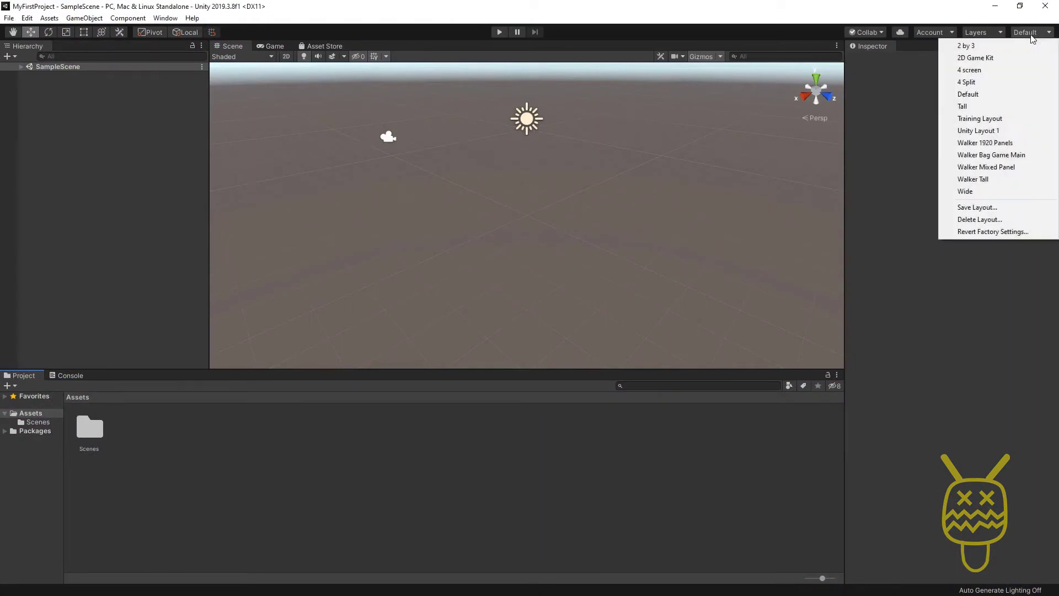
pyautogui.click(1001, 95)
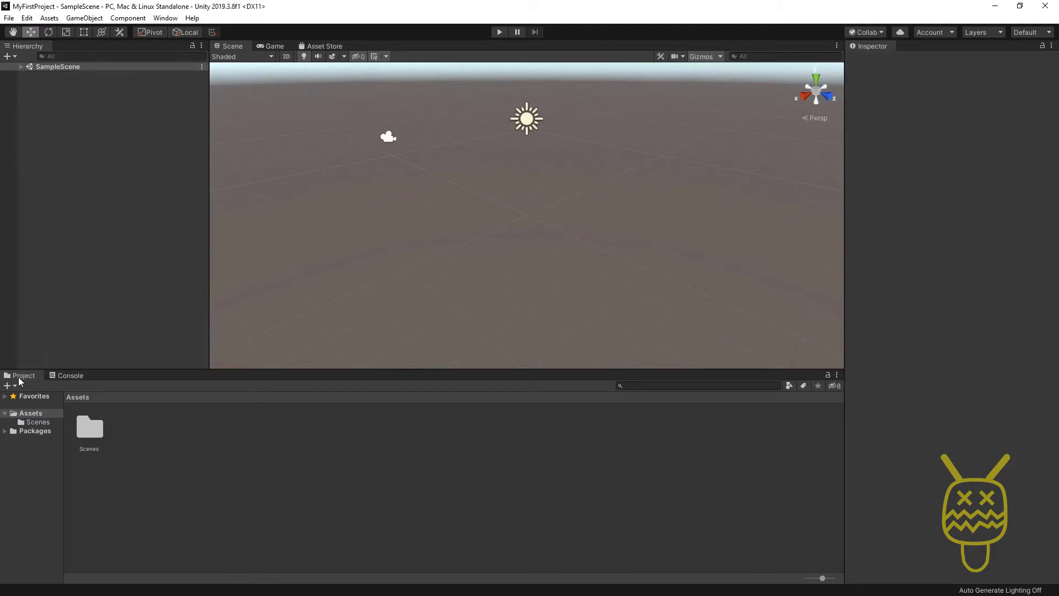
pyautogui.moveTo(19, 381); pyautogui.dragTo(17, 338)
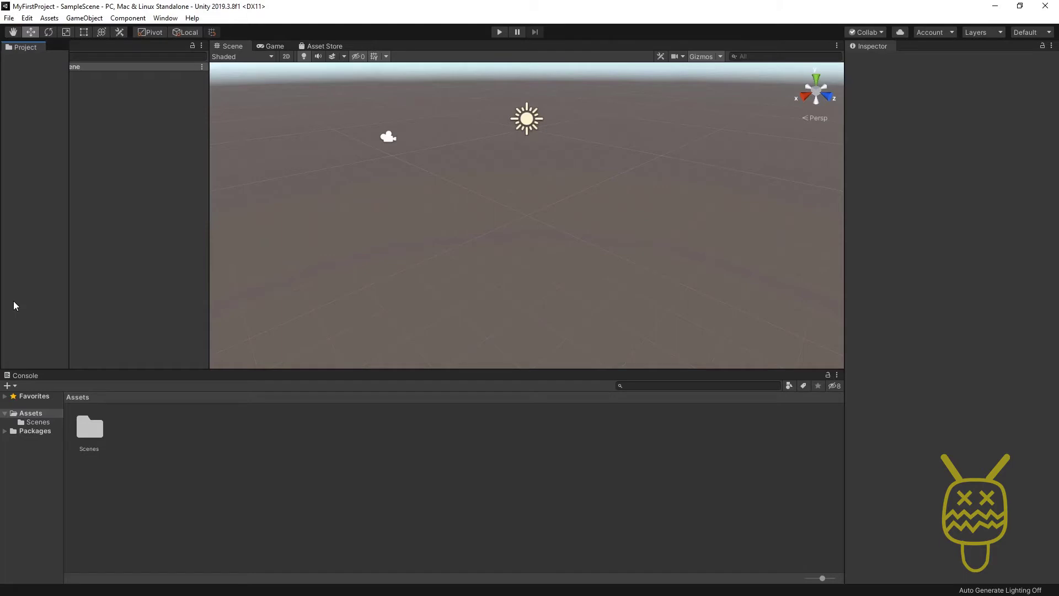
pyautogui.moveTo(14, 300); pyautogui.dragTo(19, 376)
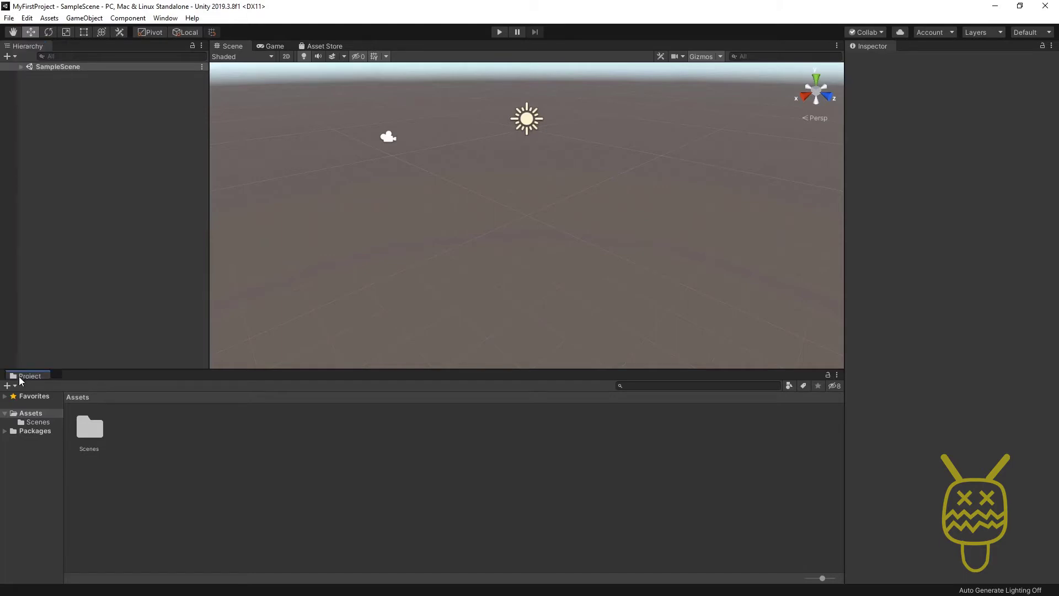
pyautogui.click(25, 375)
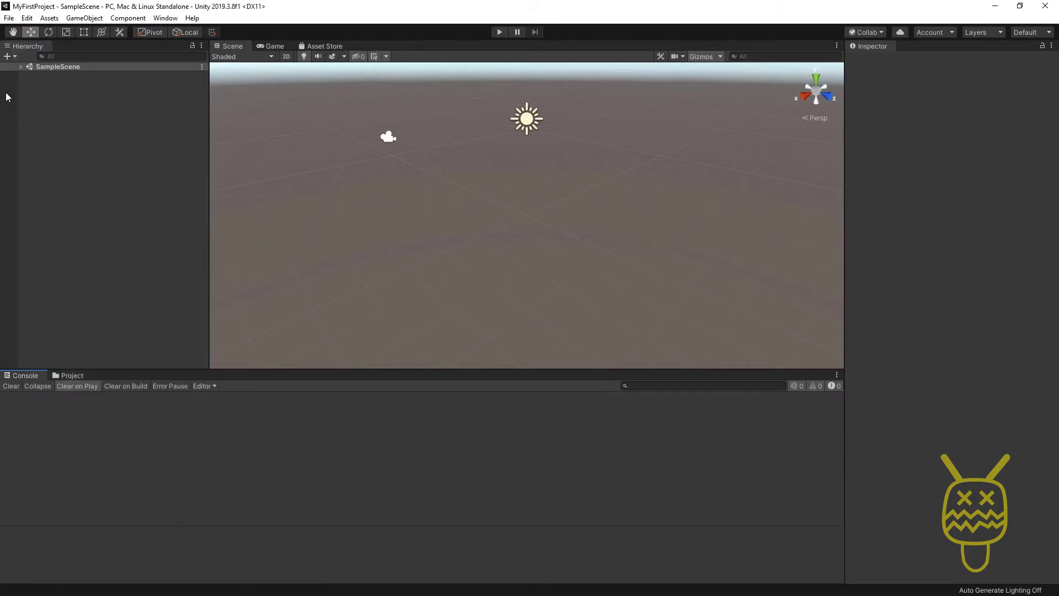
# - Float the Project panel out and dock it as its own column left of the Hierarchy
pyautogui.click(23, 49)
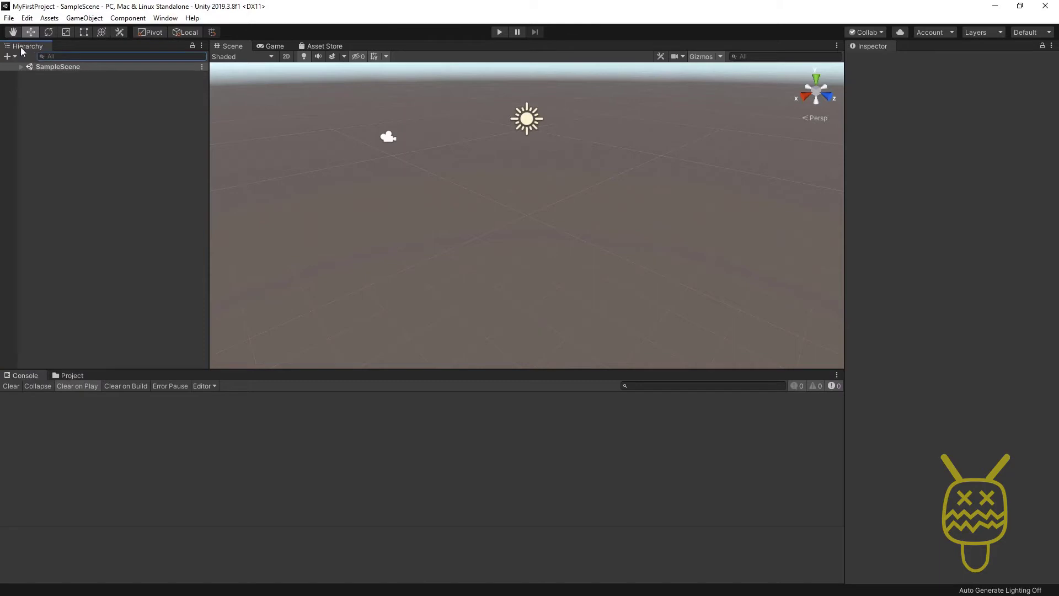
pyautogui.click(72, 376)
pyautogui.moveTo(71, 376); pyautogui.dragTo(76, 117)
pyautogui.moveTo(51, 62); pyautogui.dragTo(0, 265)
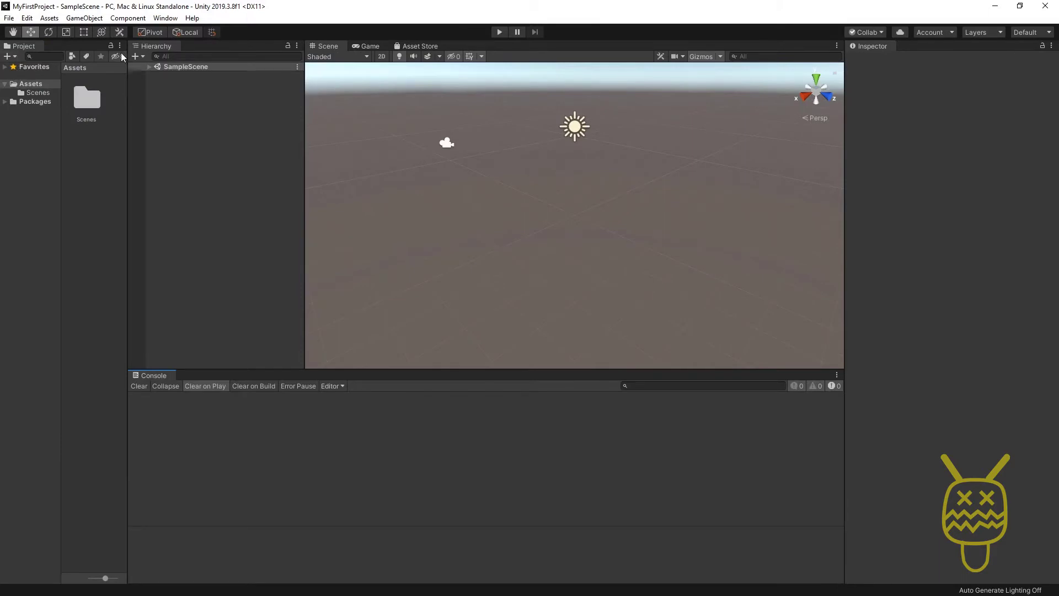
# - Dock the Hierarchy beside the Inspector, lower the Scene/Console splitter, then show the Asset Store view
pyautogui.moveTo(150, 46); pyautogui.dragTo(855, 279)
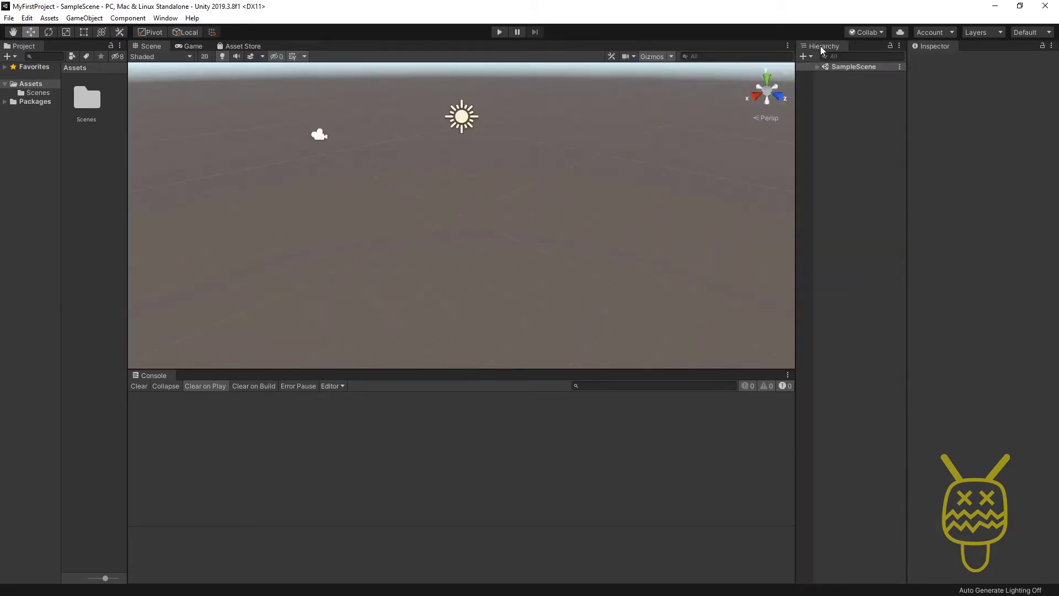
pyautogui.click(931, 47)
pyautogui.click(319, 368)
pyautogui.moveTo(318, 368); pyautogui.dragTo(323, 478)
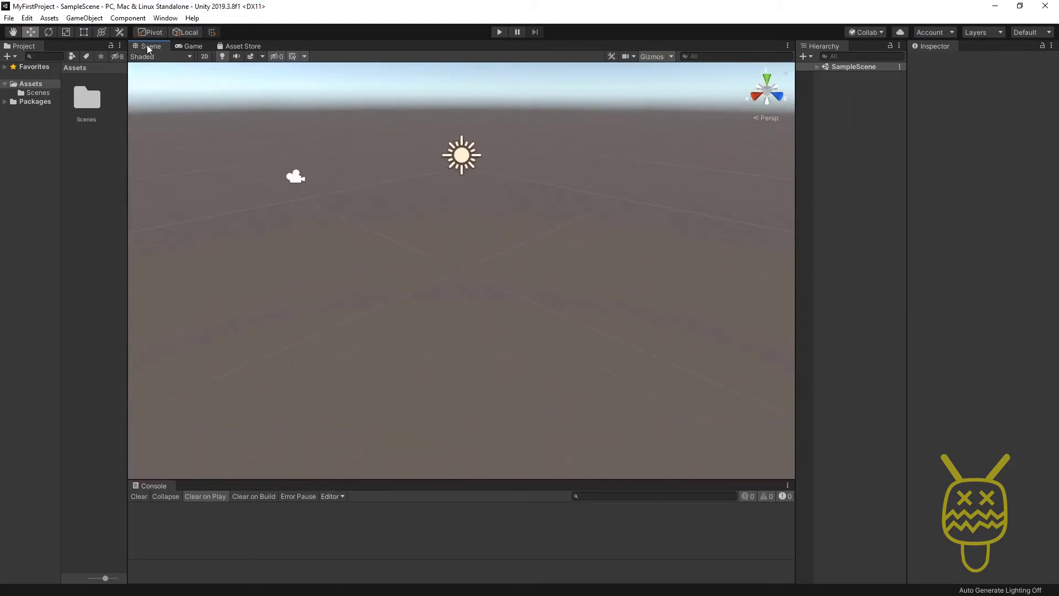
pyautogui.click(191, 48)
pyautogui.click(243, 47)
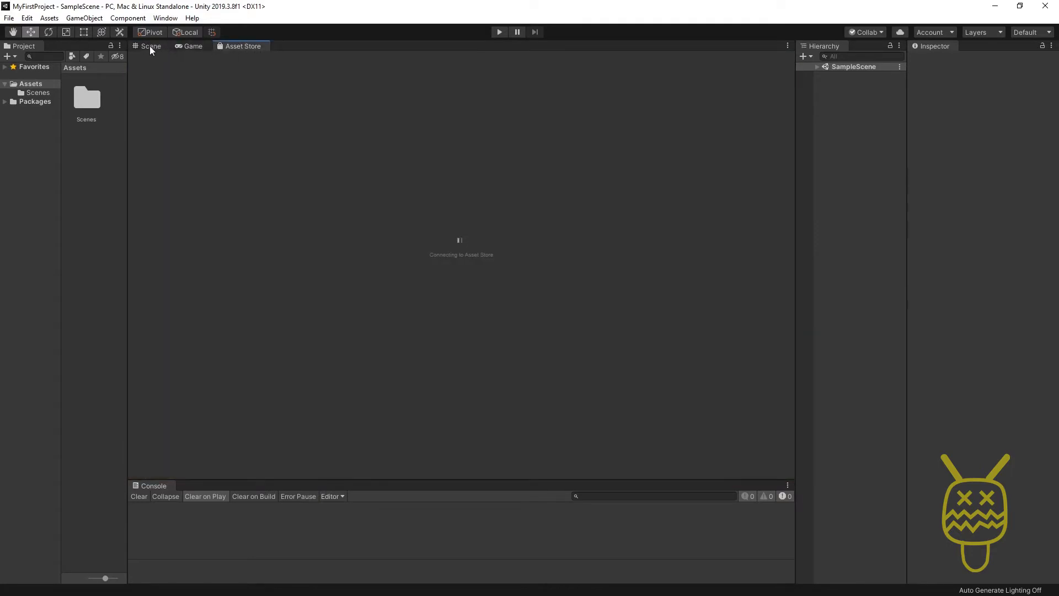
# - Split the Scene view above the Game view and make the Scene pane taller
pyautogui.click(136, 49)
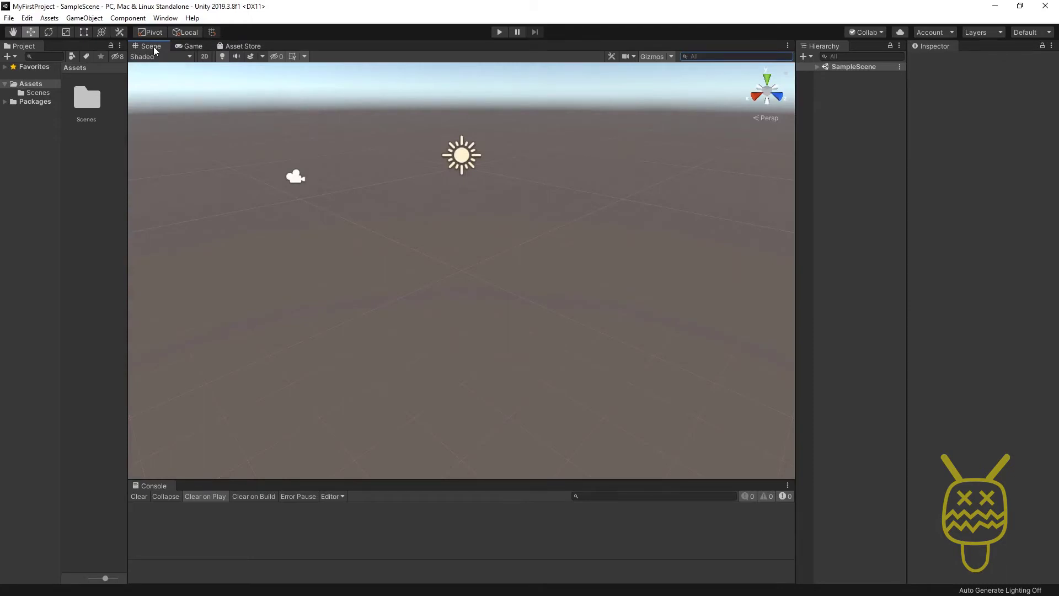
pyautogui.moveTo(154, 51); pyautogui.dragTo(264, 86)
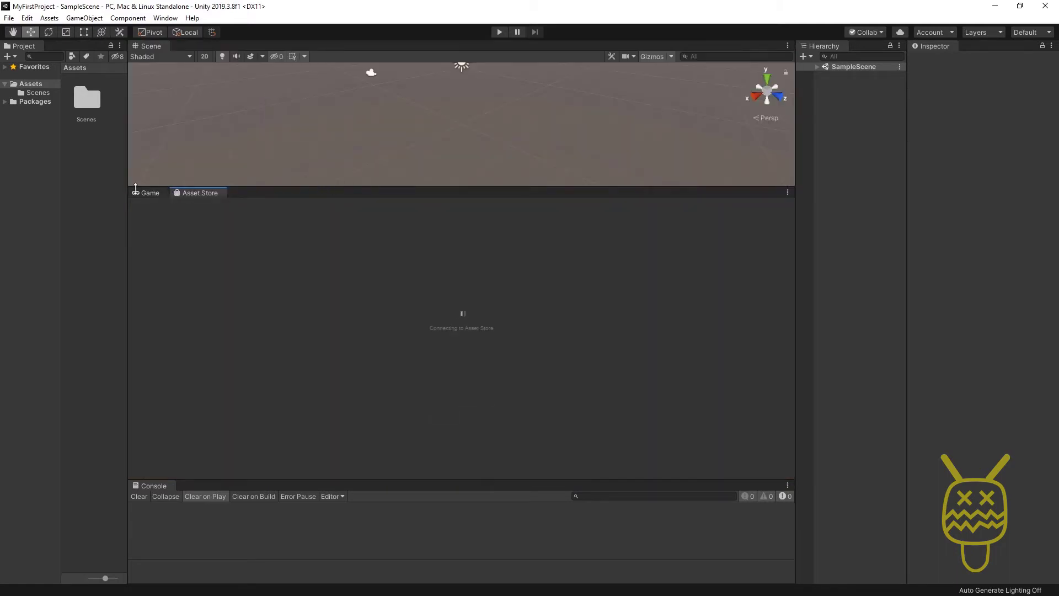
pyautogui.click(147, 192)
pyautogui.moveTo(236, 186); pyautogui.dragTo(245, 274)
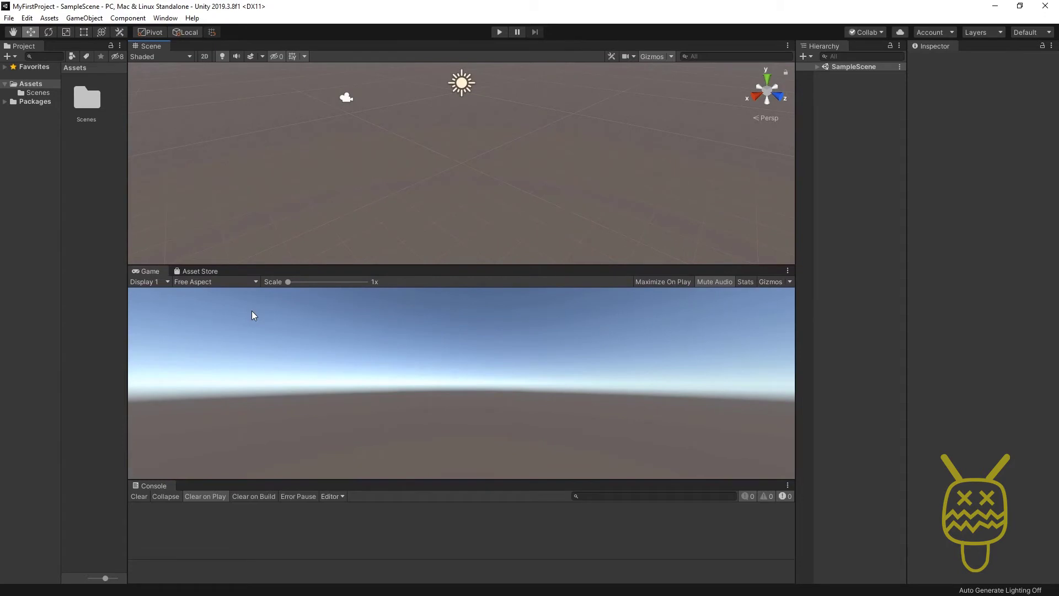
# - Move the Scene view beside the Game view and widen it, then regroup it into the Game/Asset Store tabs
pyautogui.moveTo(150, 47); pyautogui.dragTo(153, 330)
pyautogui.moveTo(350, 189); pyautogui.dragTo(446, 197)
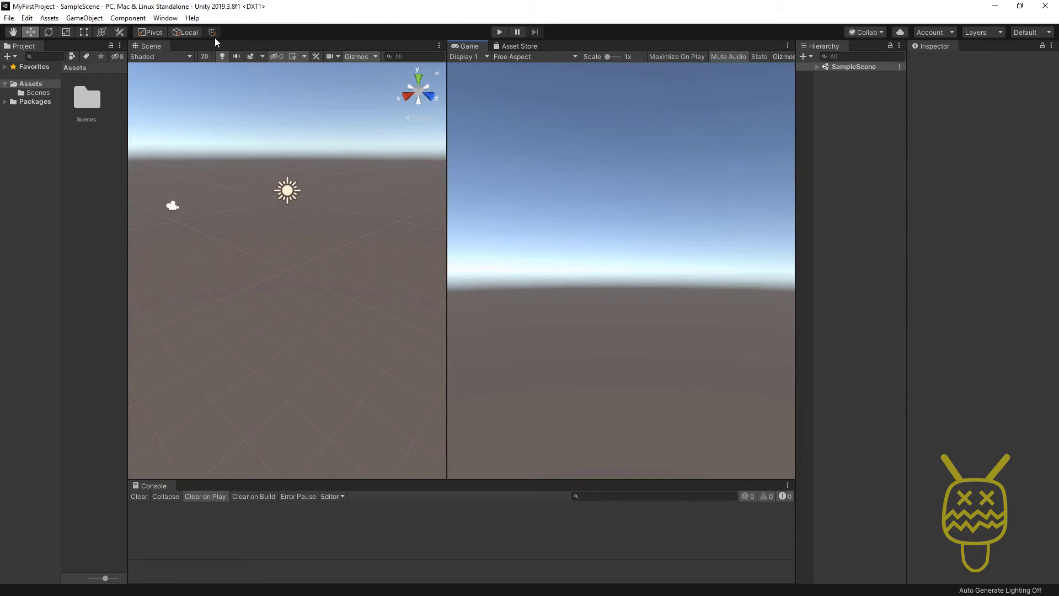
pyautogui.click(149, 48)
pyautogui.moveTo(148, 48); pyautogui.dragTo(463, 47)
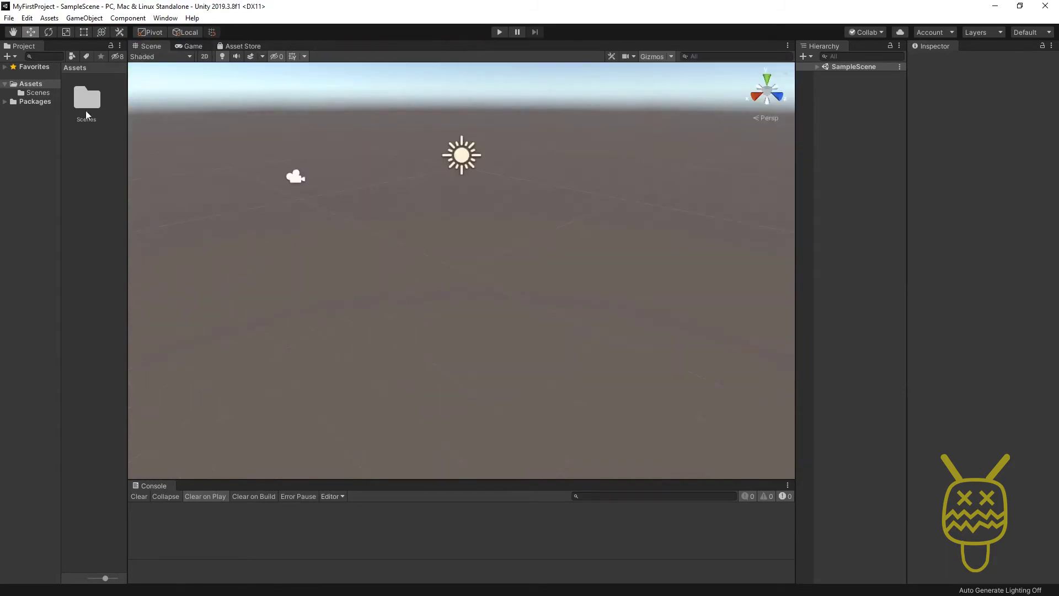
pyautogui.click(190, 48)
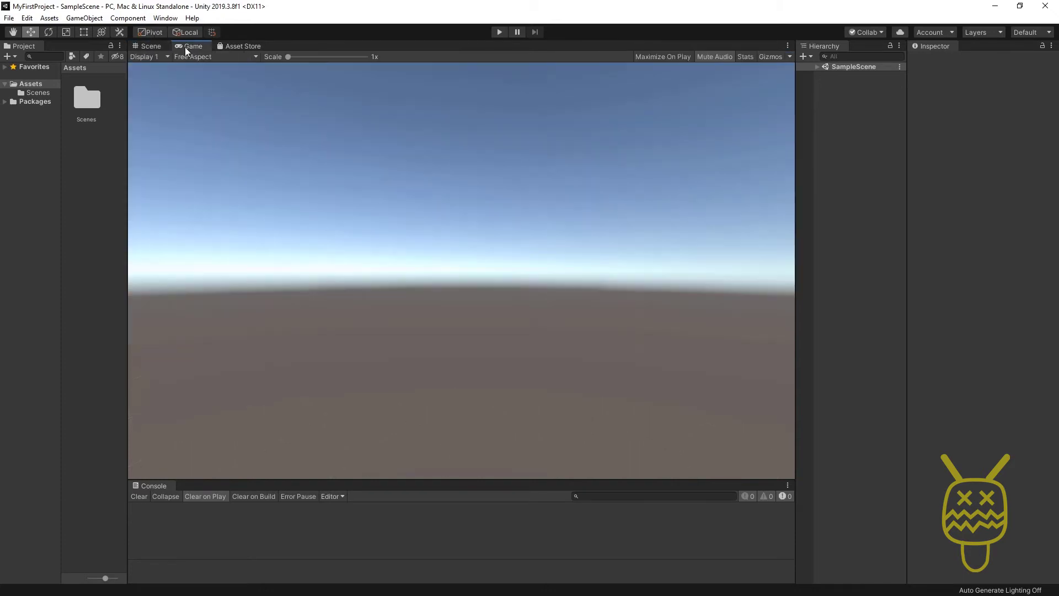
pyautogui.click(154, 48)
pyautogui.click(190, 48)
pyautogui.click(152, 48)
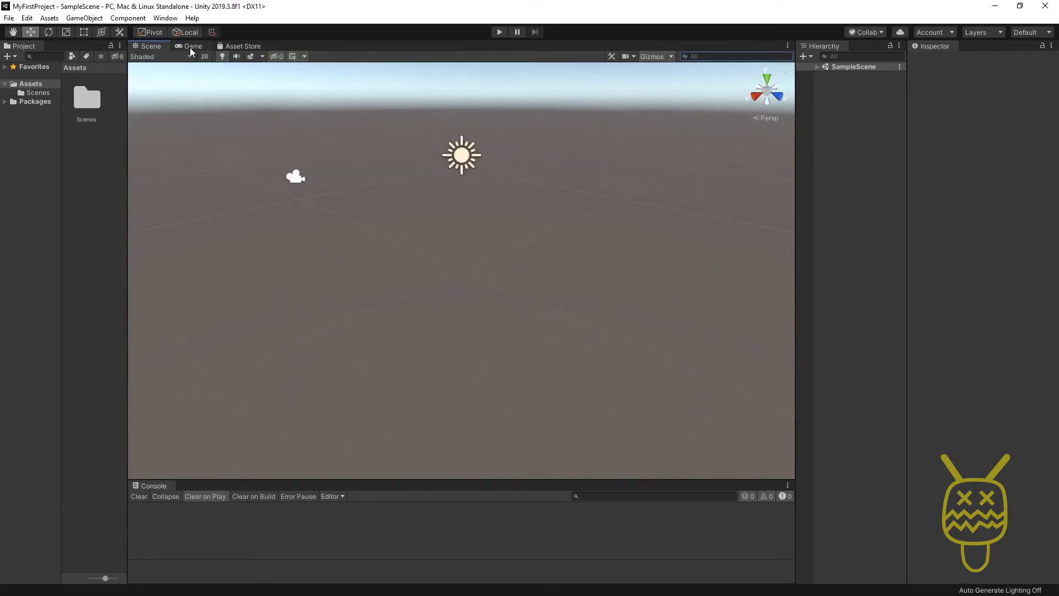
pyautogui.click(192, 48)
pyautogui.click(146, 48)
pyautogui.moveTo(326, 199); pyautogui.dragTo(283, 230, button='middle')
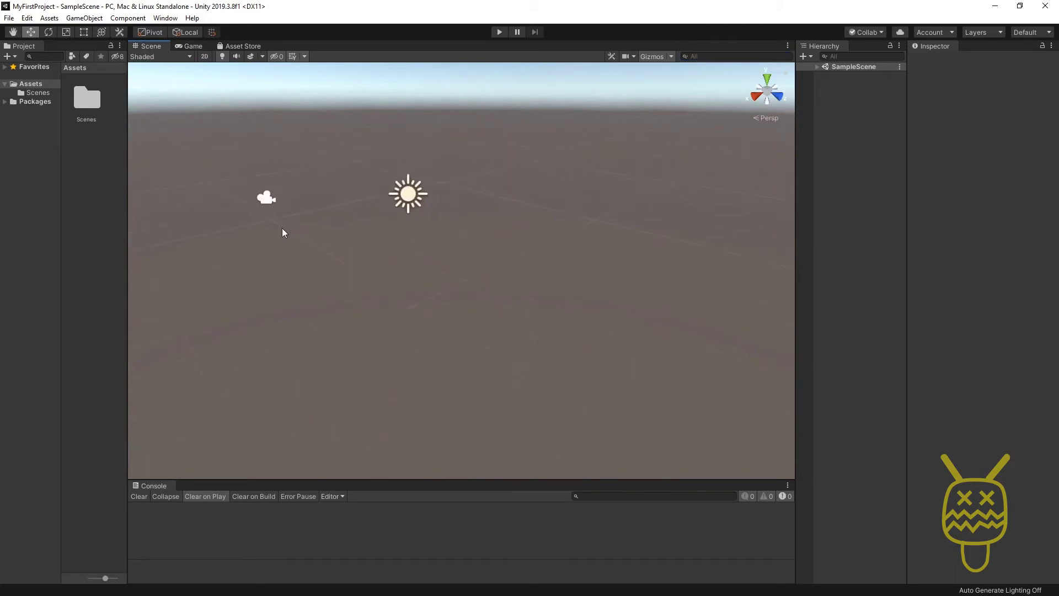
pyautogui.click(499, 33)
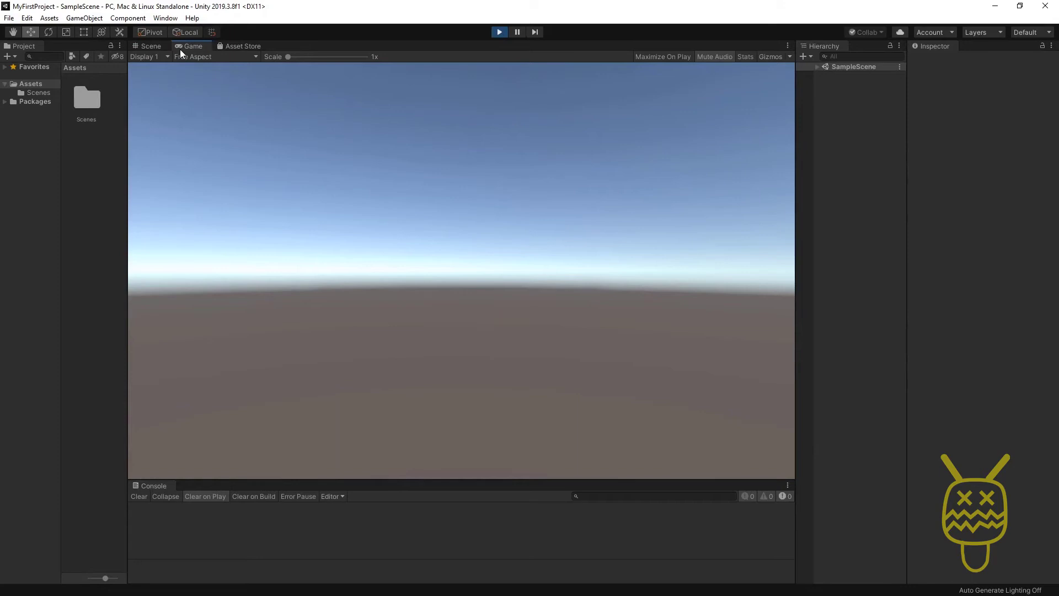
pyautogui.click(499, 32)
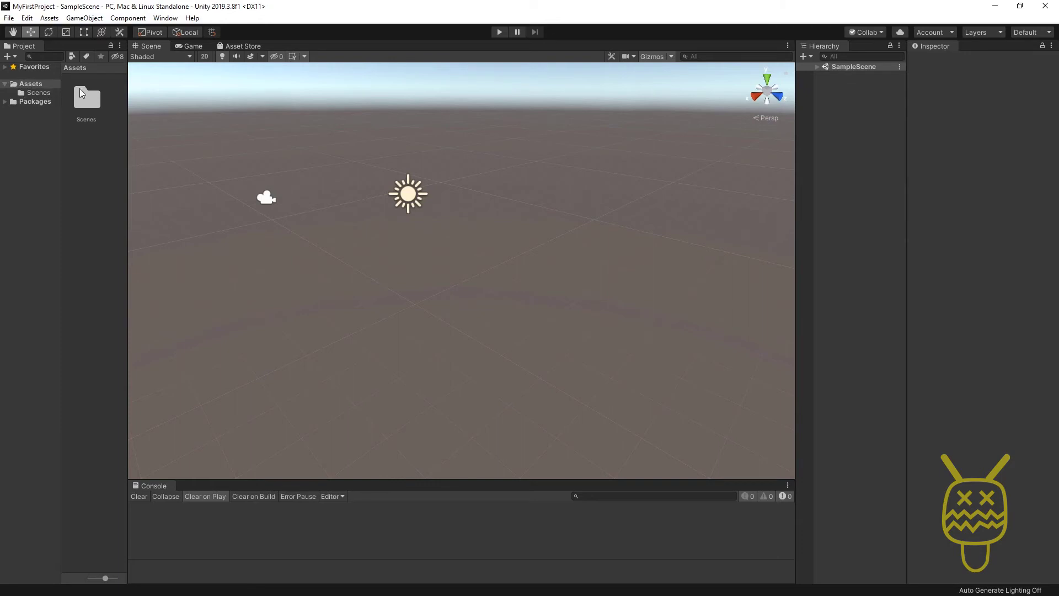
# - Switch the Project panel to One Column Layout and expand the Packages and Scenes folders
pyautogui.click(16, 48)
pyautogui.rightClick(23, 51)
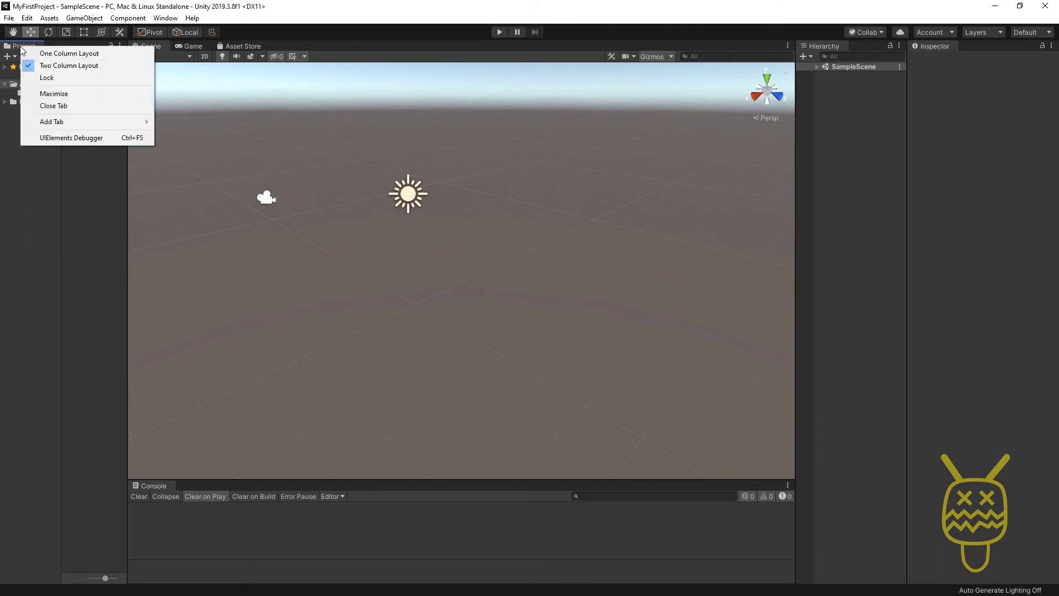
pyautogui.click(60, 53)
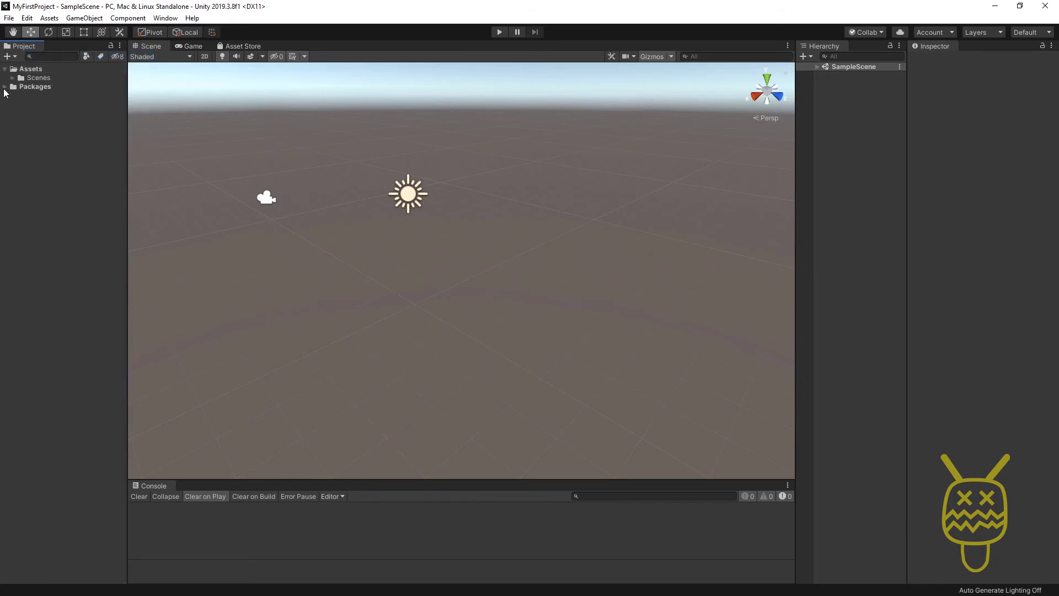
pyautogui.click(5, 87)
pyautogui.click(13, 78)
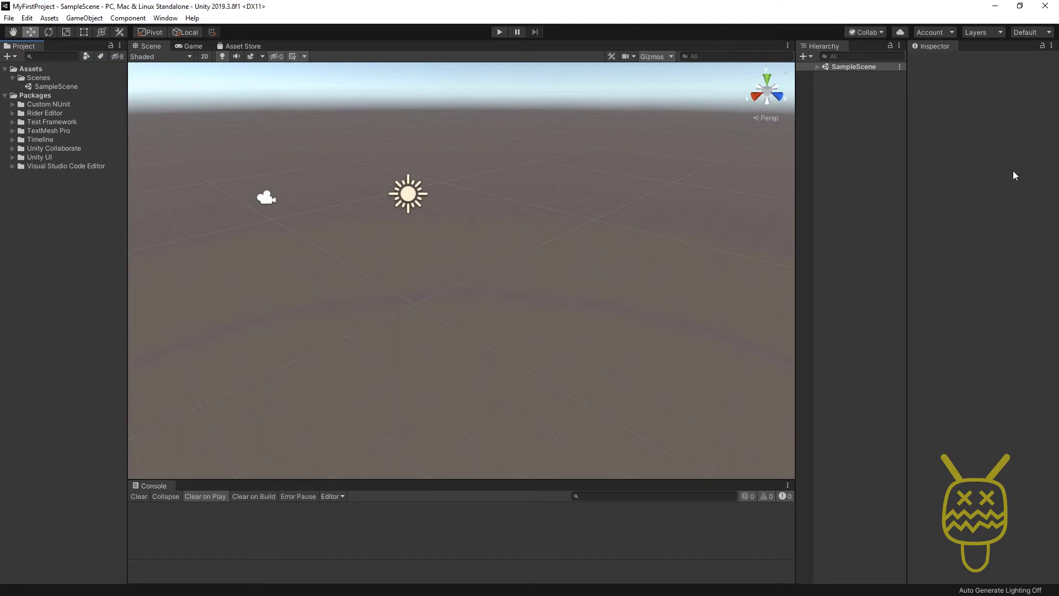
# - Save the current panel arrangement as a new custom training layout via Save Layout
pyautogui.click(1037, 37)
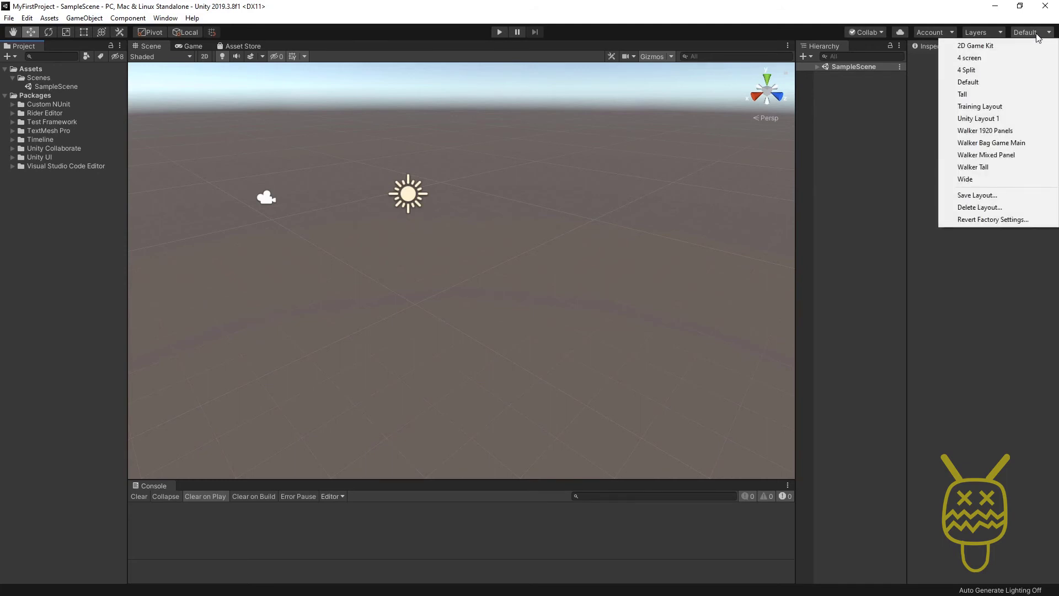
pyautogui.click(966, 196)
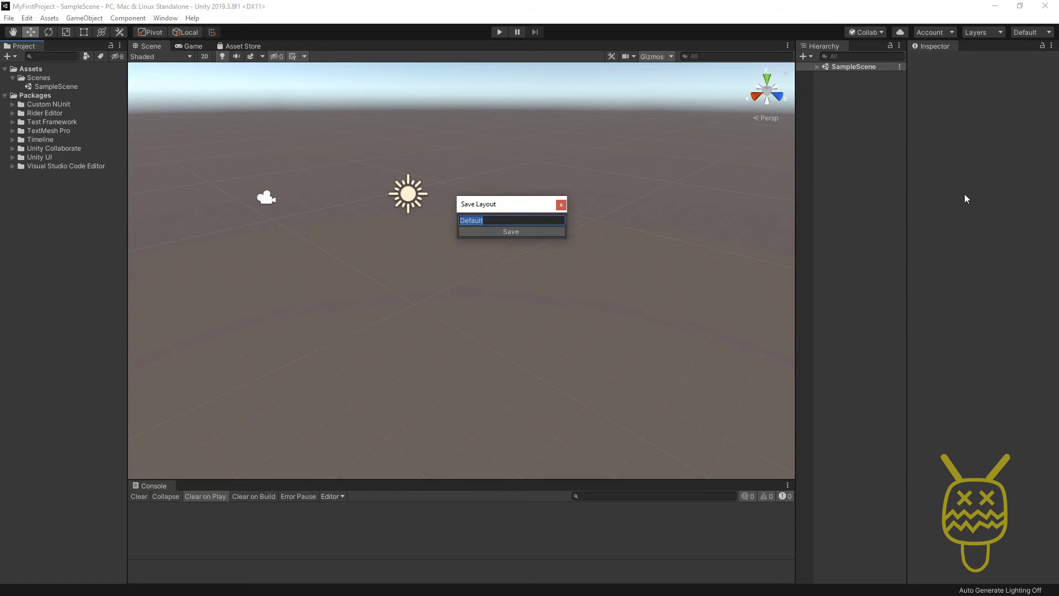
pyautogui.write('Walker')
pyautogui.write('Center')
pyautogui.press('BackSpace')
pyautogui.press('BackSpace')
pyautogui.press('BackSpace')
pyautogui.press('BackSpace')
pyautogui.write('Training')
pyautogui.click(512, 234)
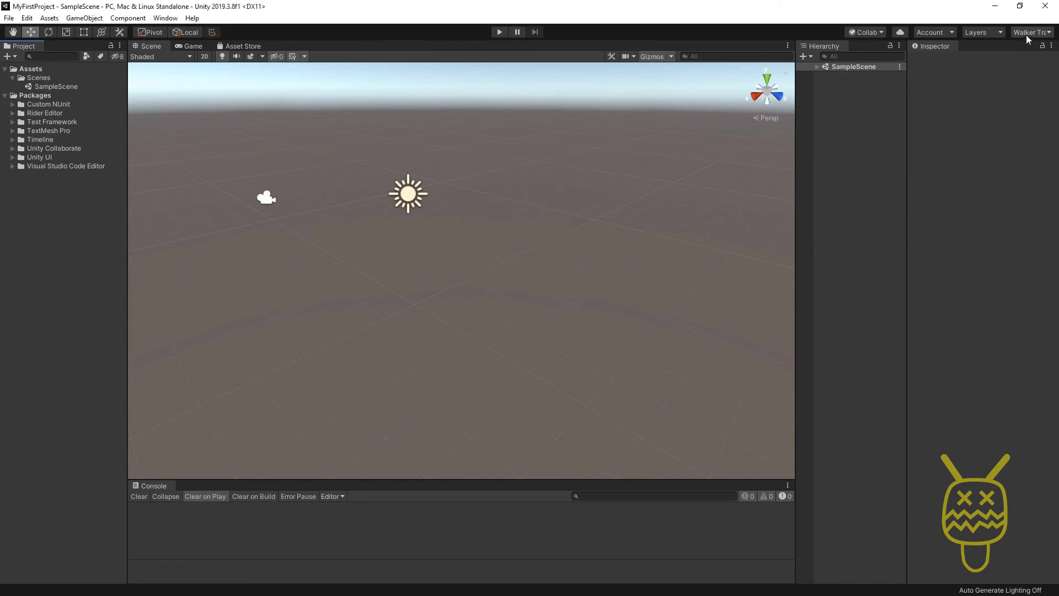
pyautogui.moveTo(796, 213); pyautogui.dragTo(263, 220)
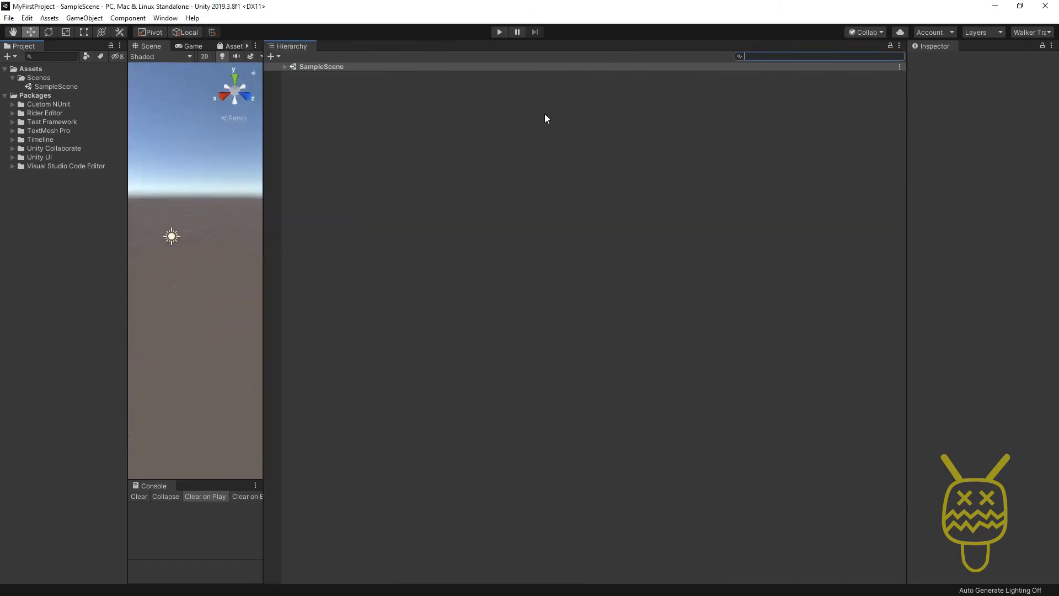
pyautogui.click(1026, 34)
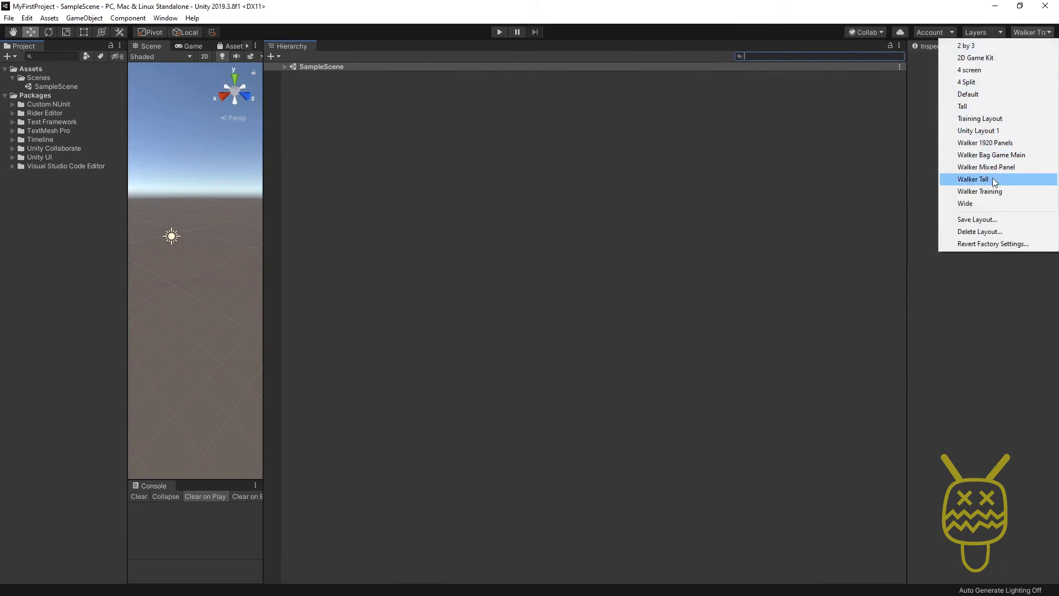
pyautogui.click(972, 192)
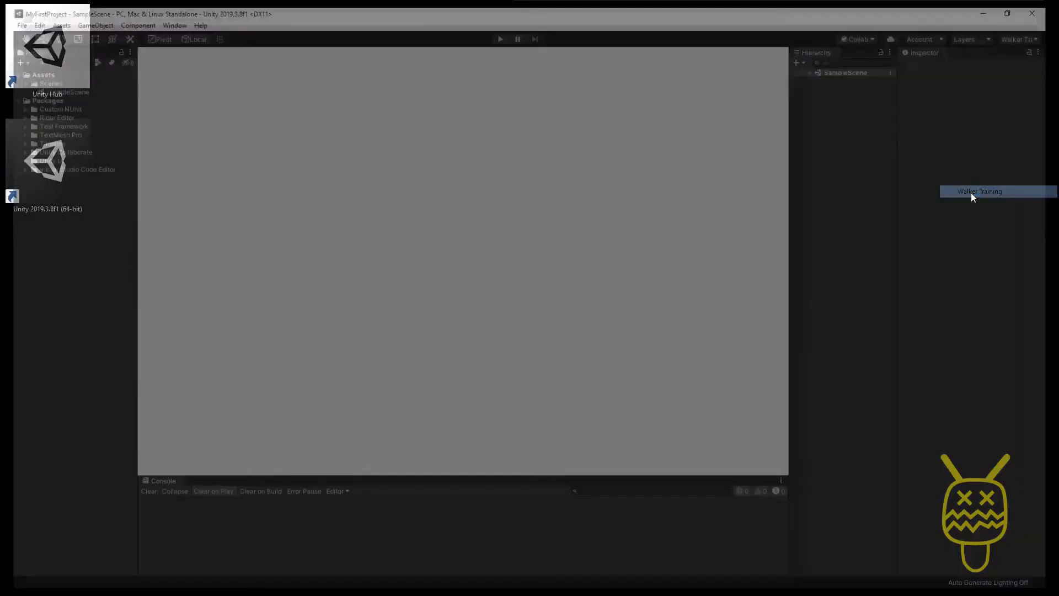